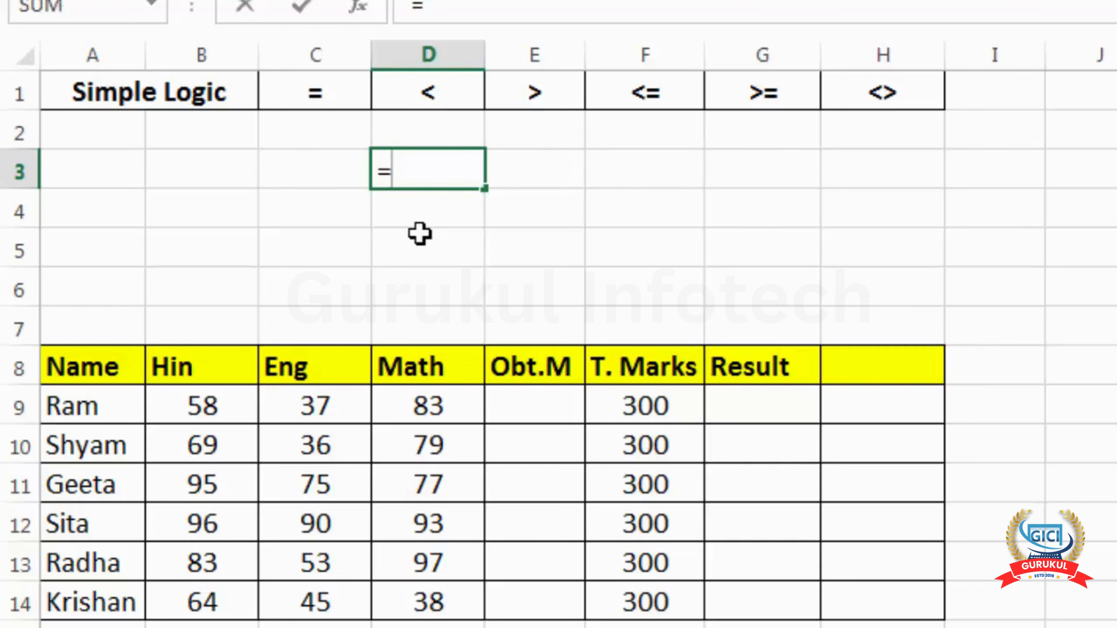
Enter the comparison formulas =1=1 in D3 and =1=2 in D4
text(1=1)
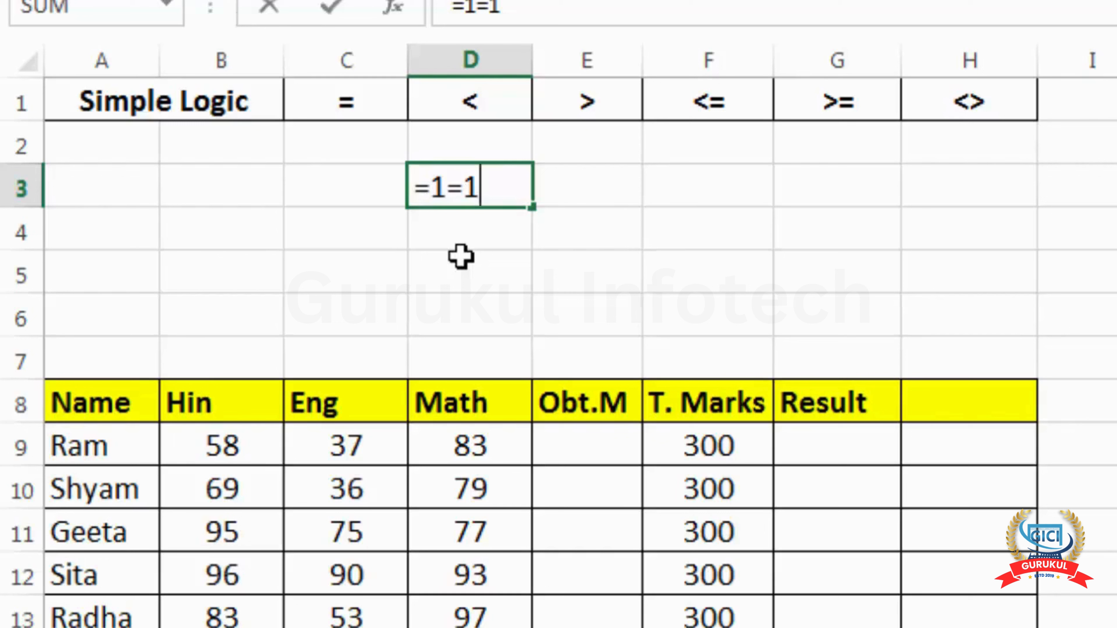
key(Return)
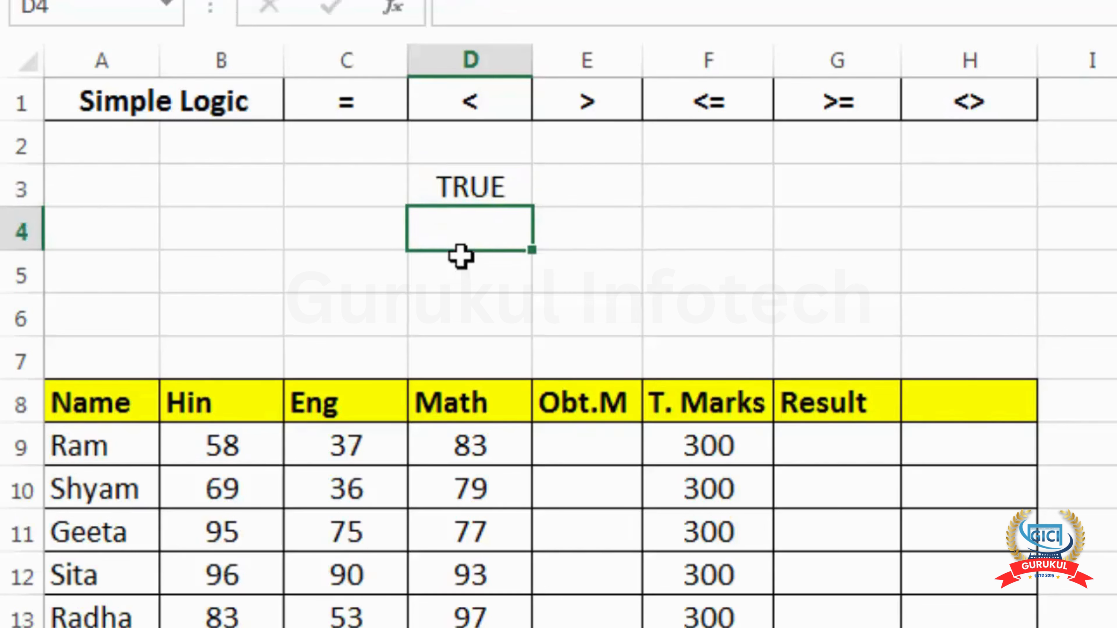
text(=)
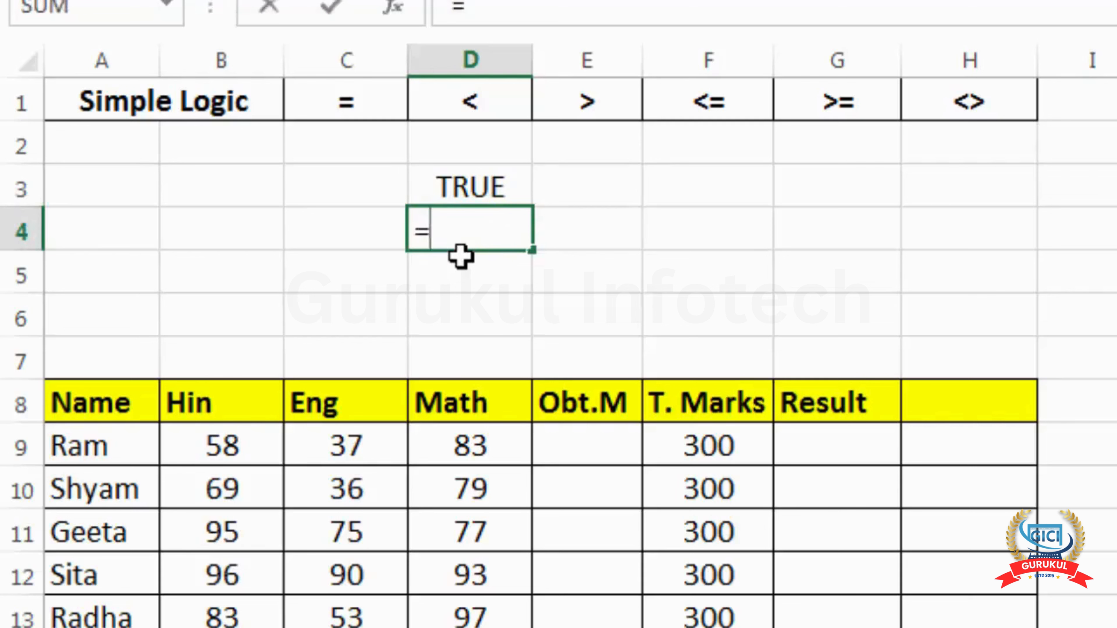
text(1=2)
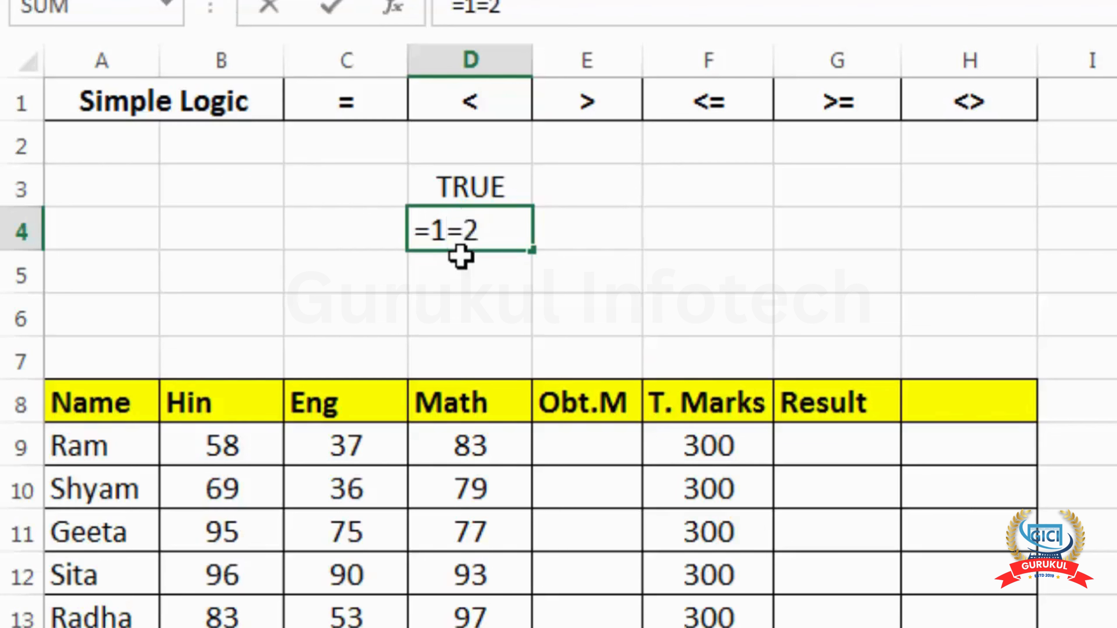
key(Return)
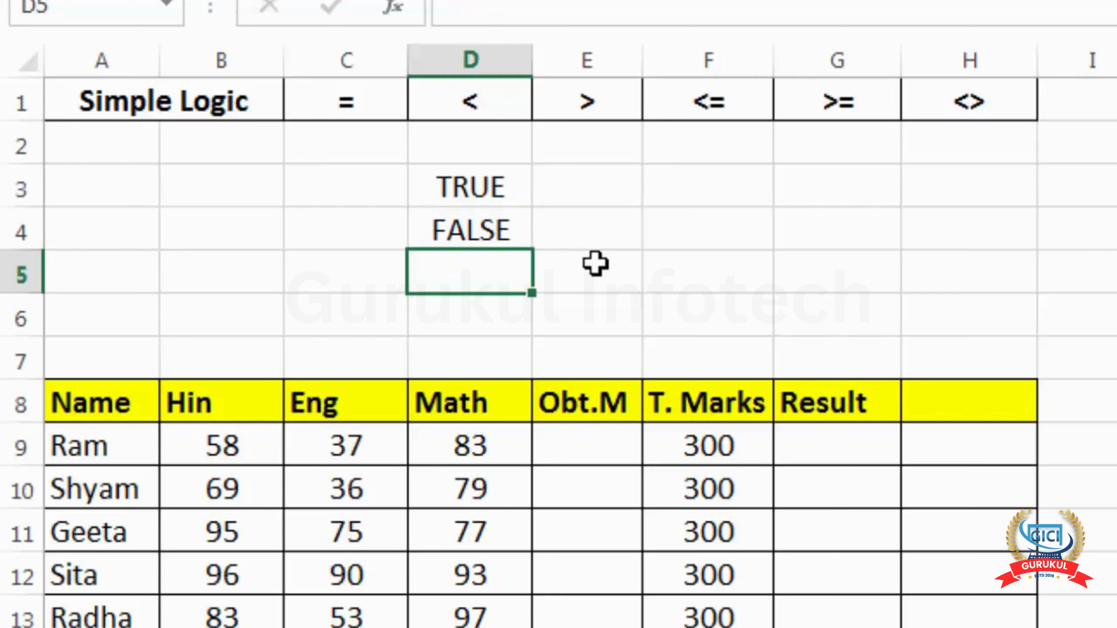
click(489, 101)
click(581, 105)
click(680, 105)
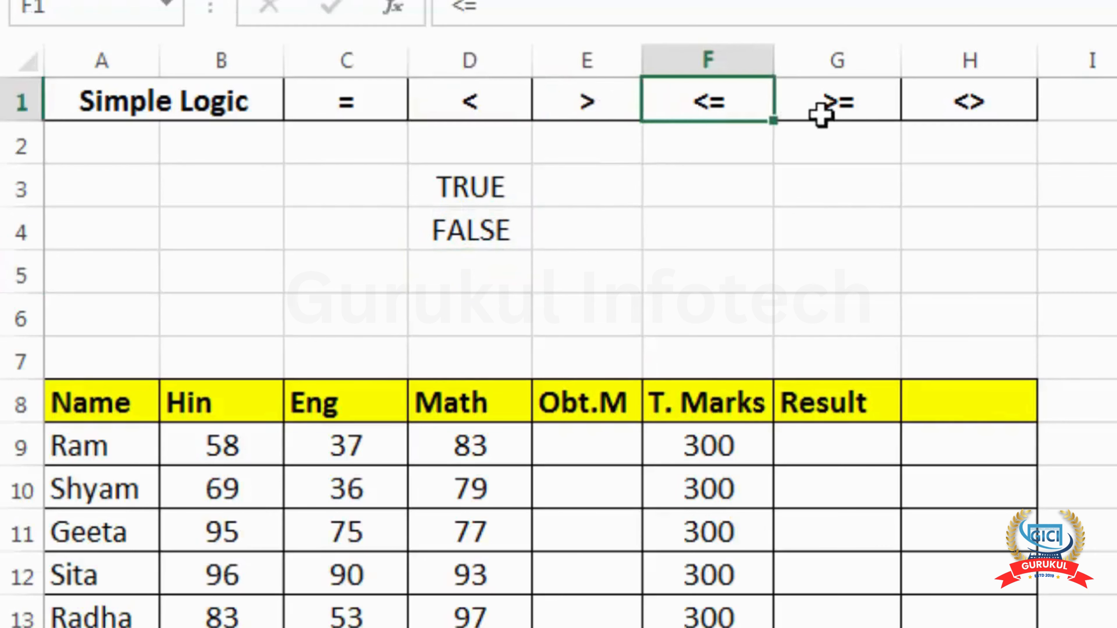
click(820, 115)
click(930, 109)
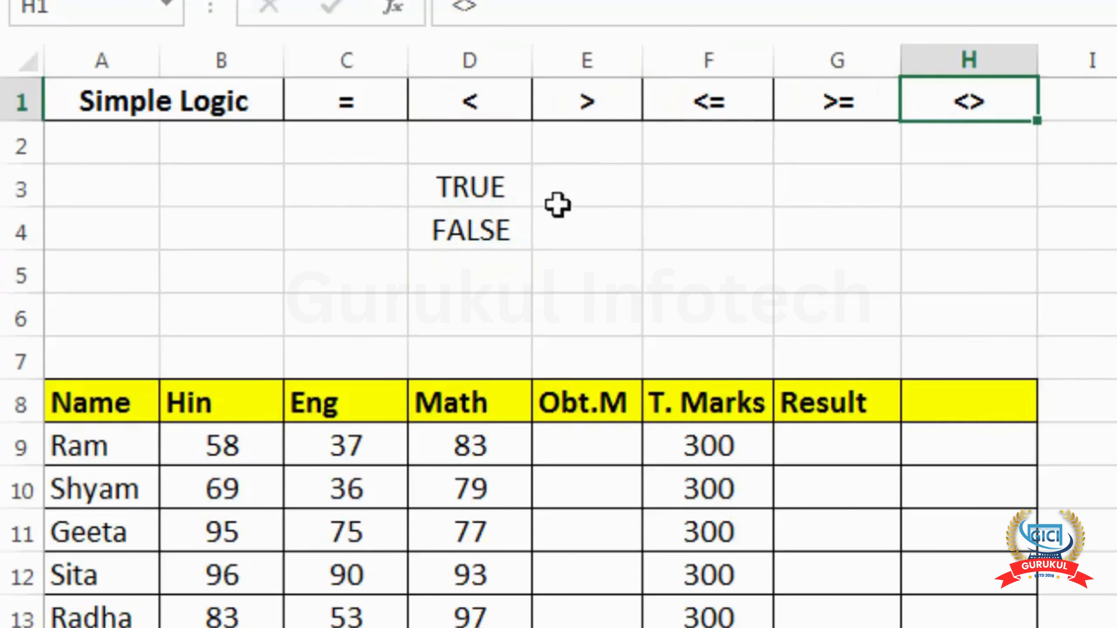
Clear the test comparison formulas from D3:D5
click(442, 185)
drag(442, 187, 493, 254)
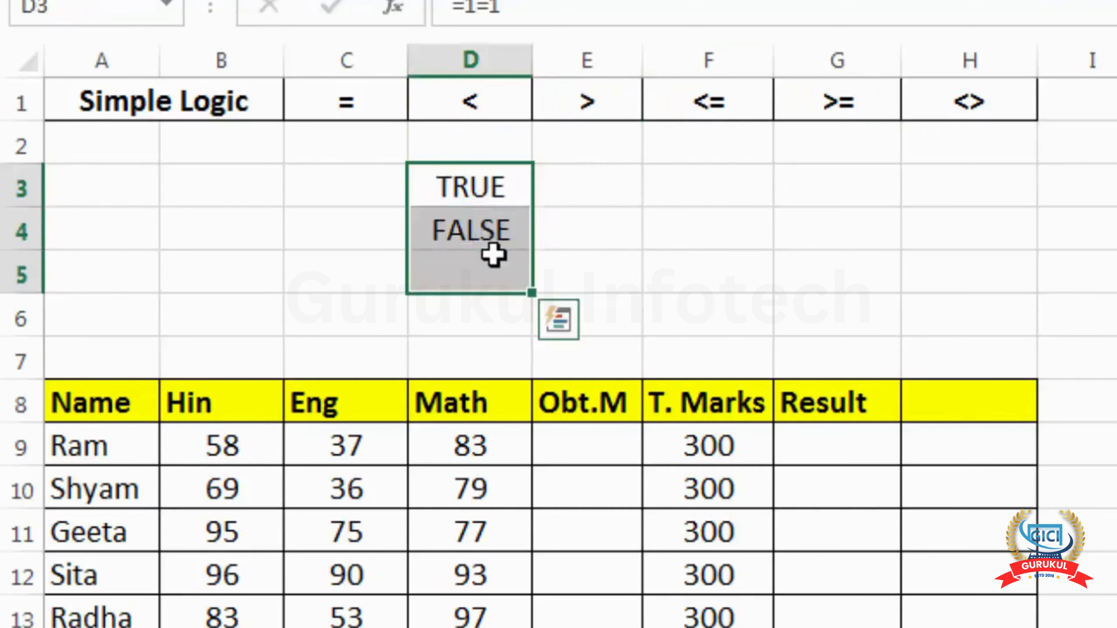
key(Delete)
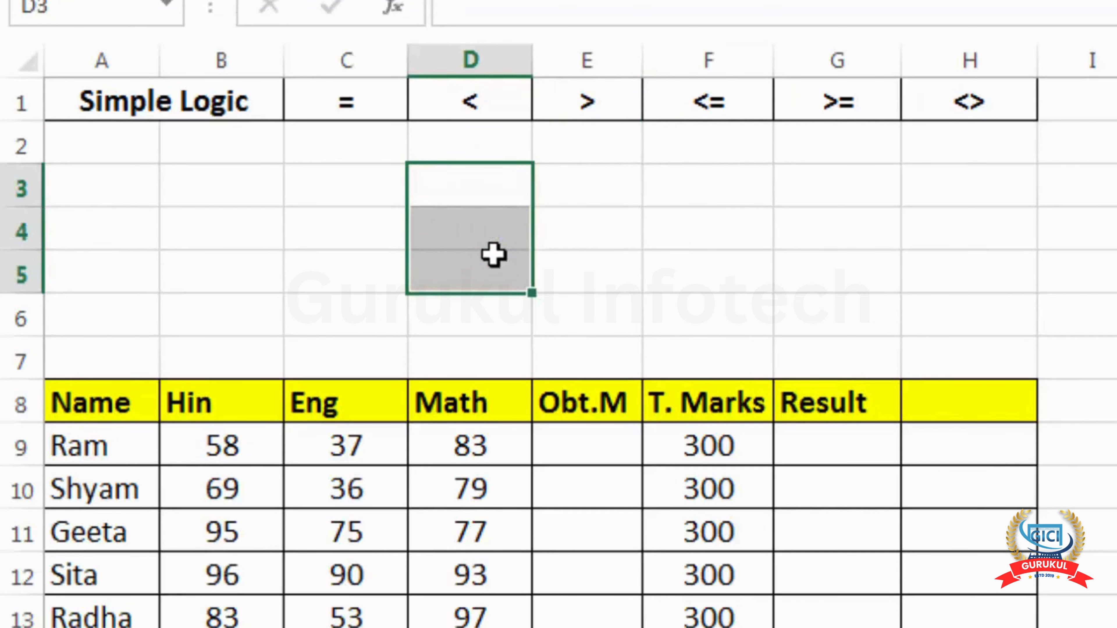
click(667, 258)
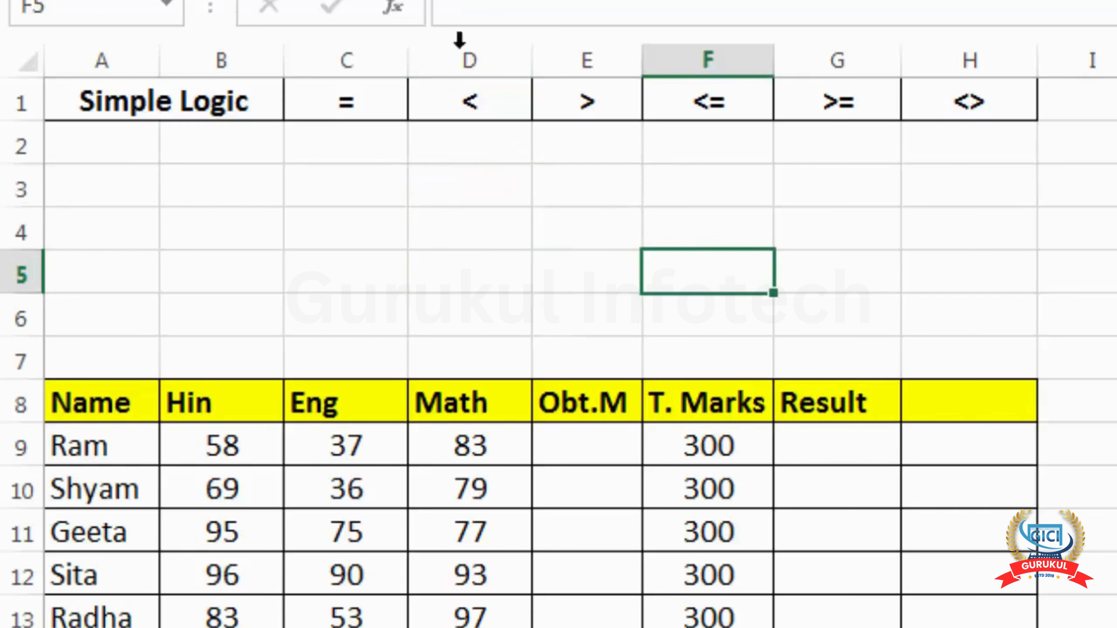
Review the available logical functions and the practice table's function headings in row 17, starting from IF
click(433, 1)
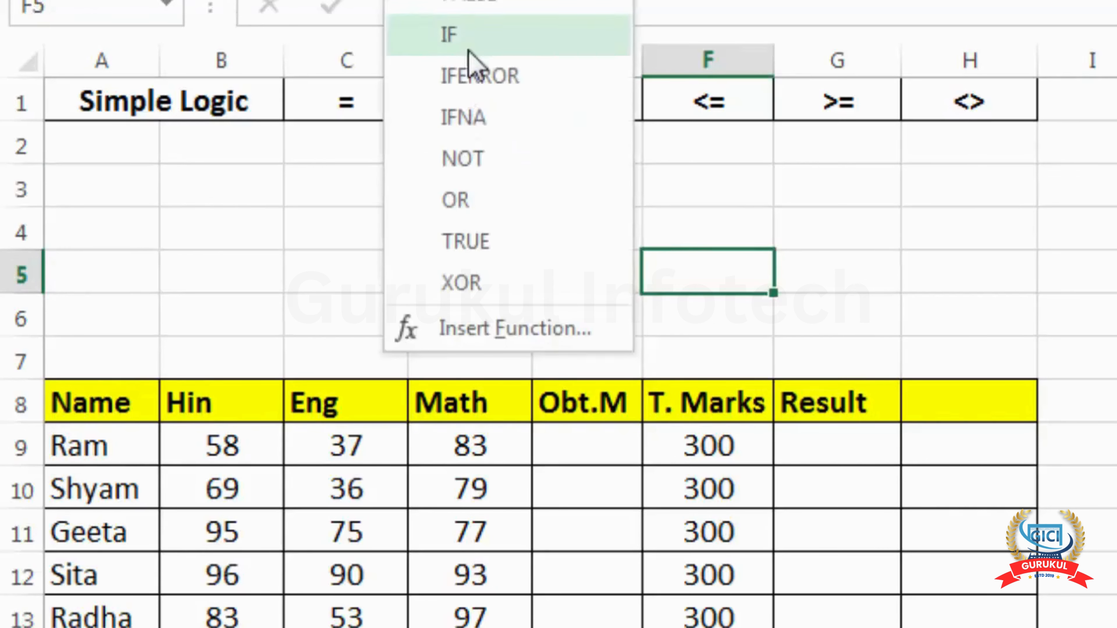
scroll(835, 216, down, 3)
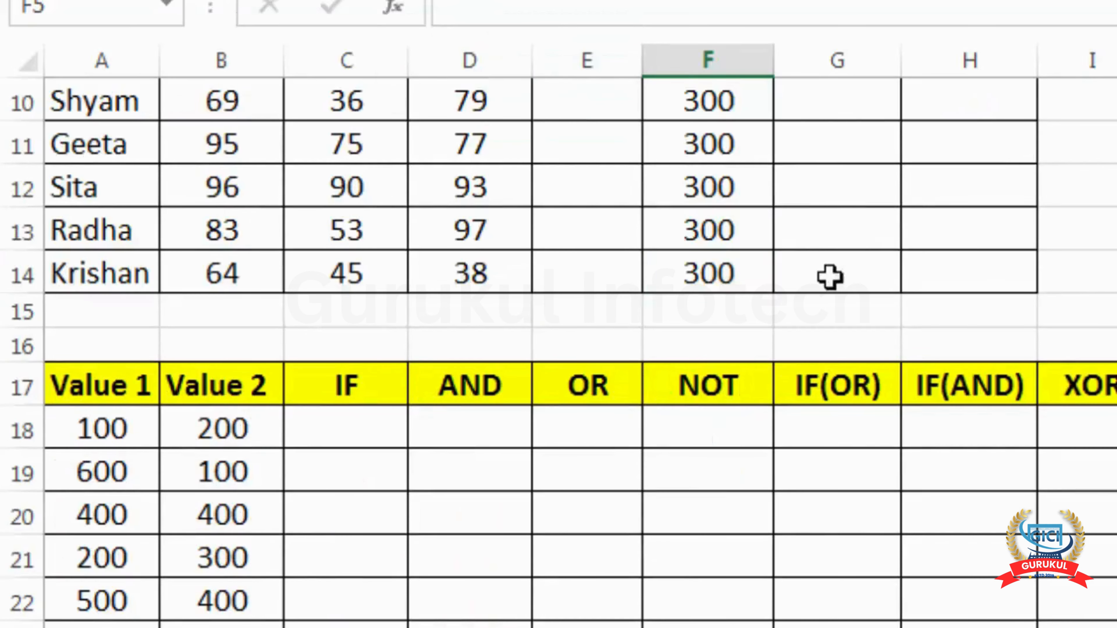
scroll(602, 327, down, 1)
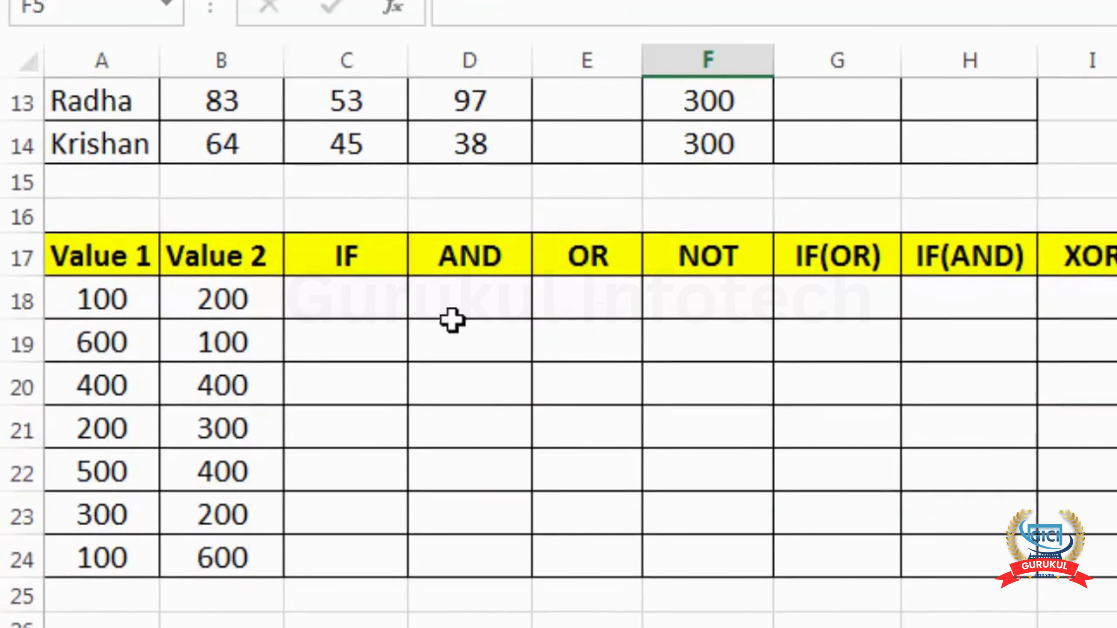
drag(364, 257, 1116, 259)
key(Down)
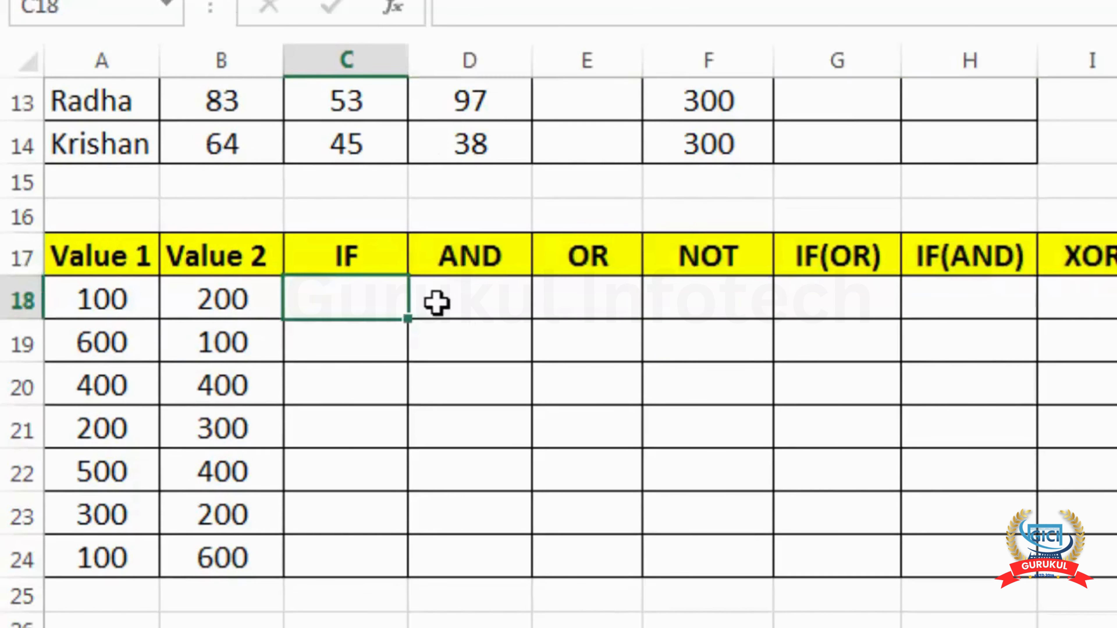
click(436, 301)
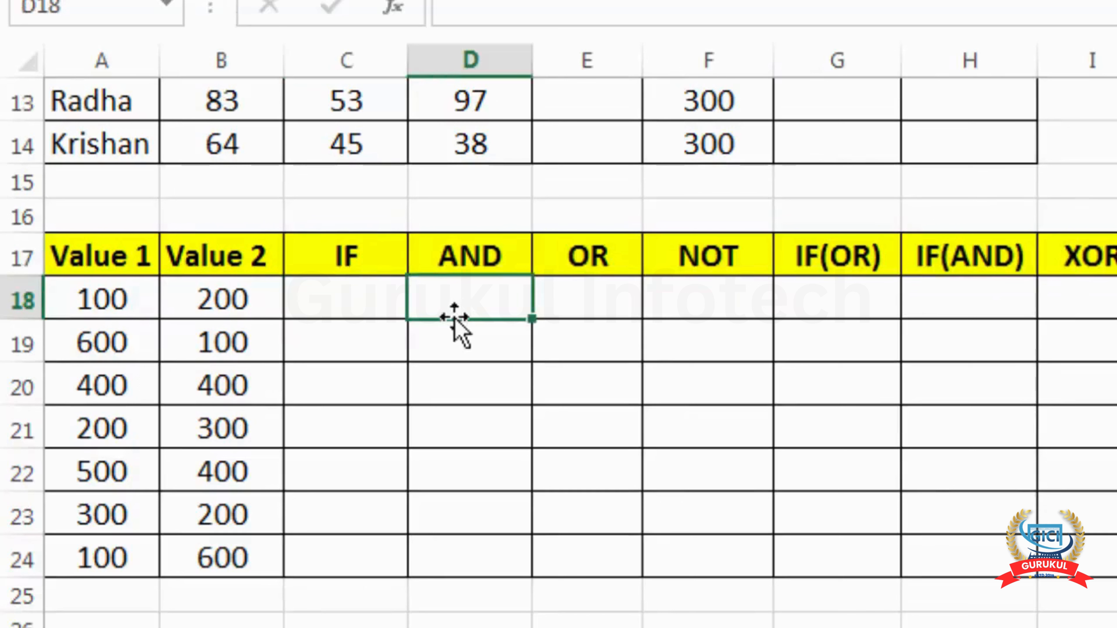
click(322, 300)
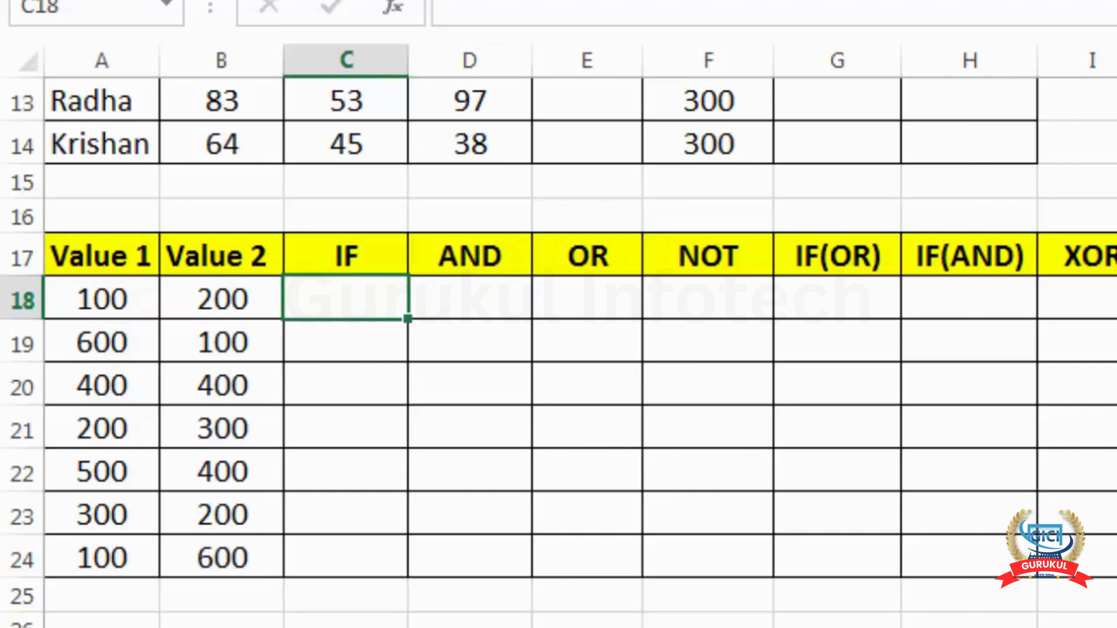
text(=)
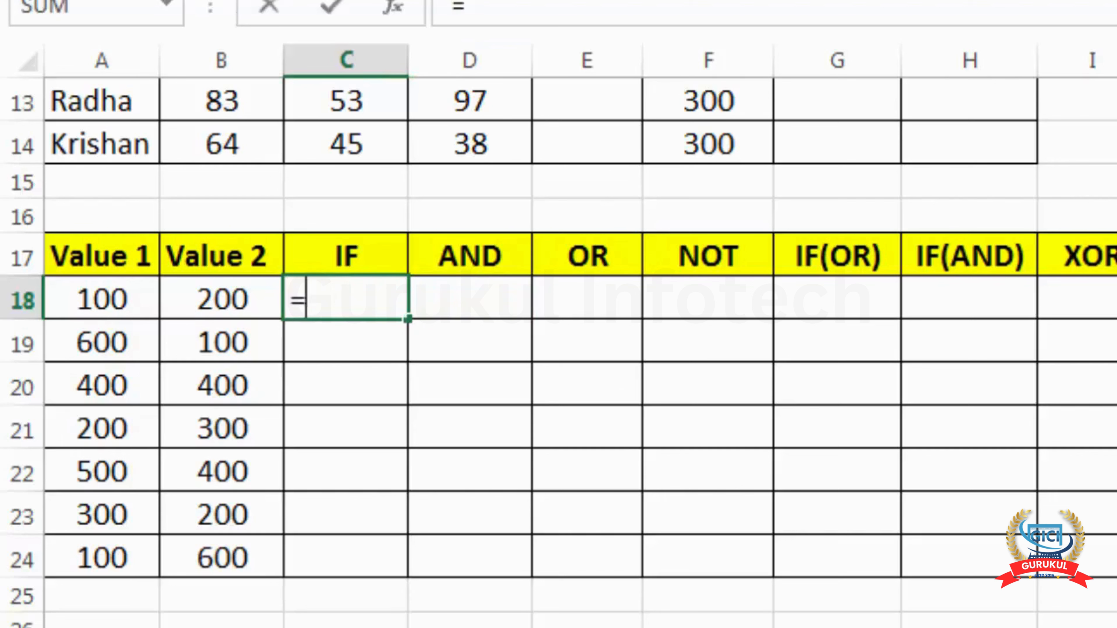
text(IF)
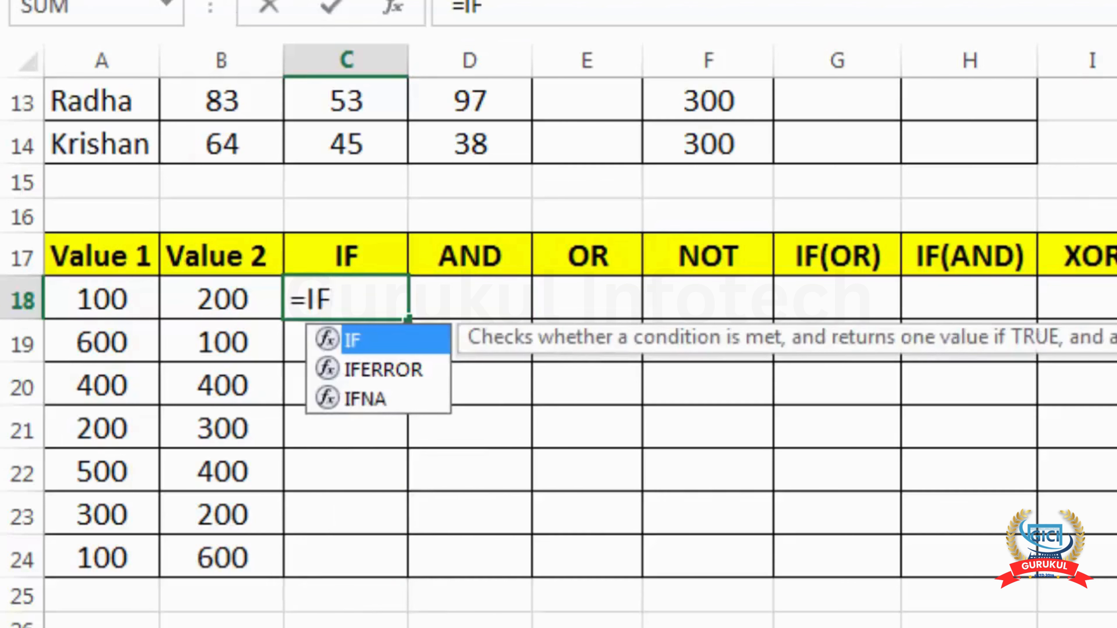
text(()
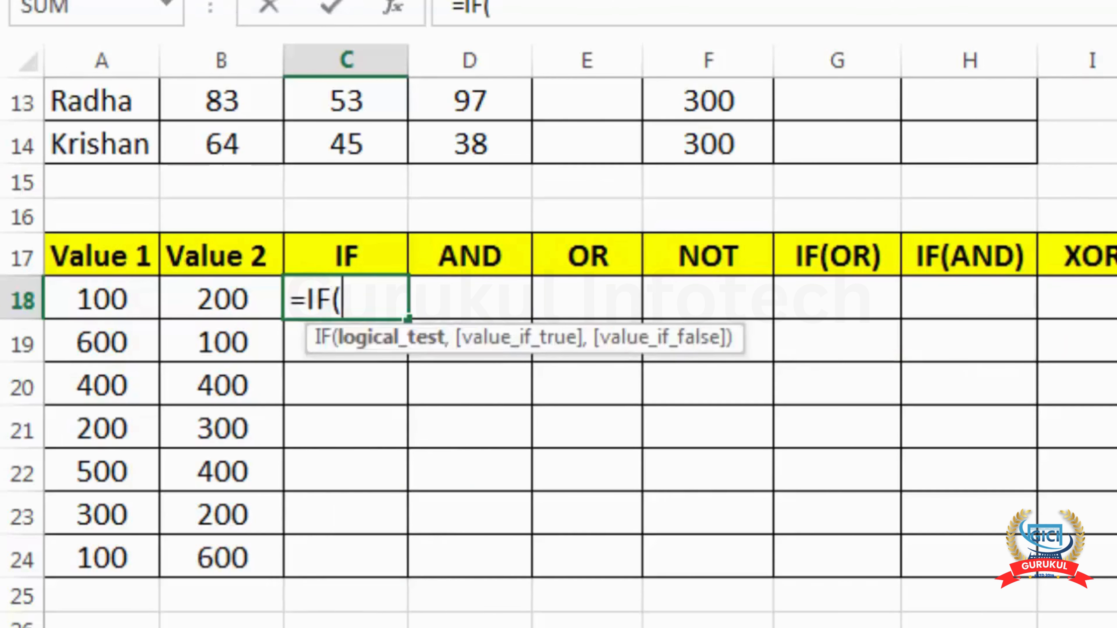
key(BackSpace)
key(BackSpace)
key(BackSpace)
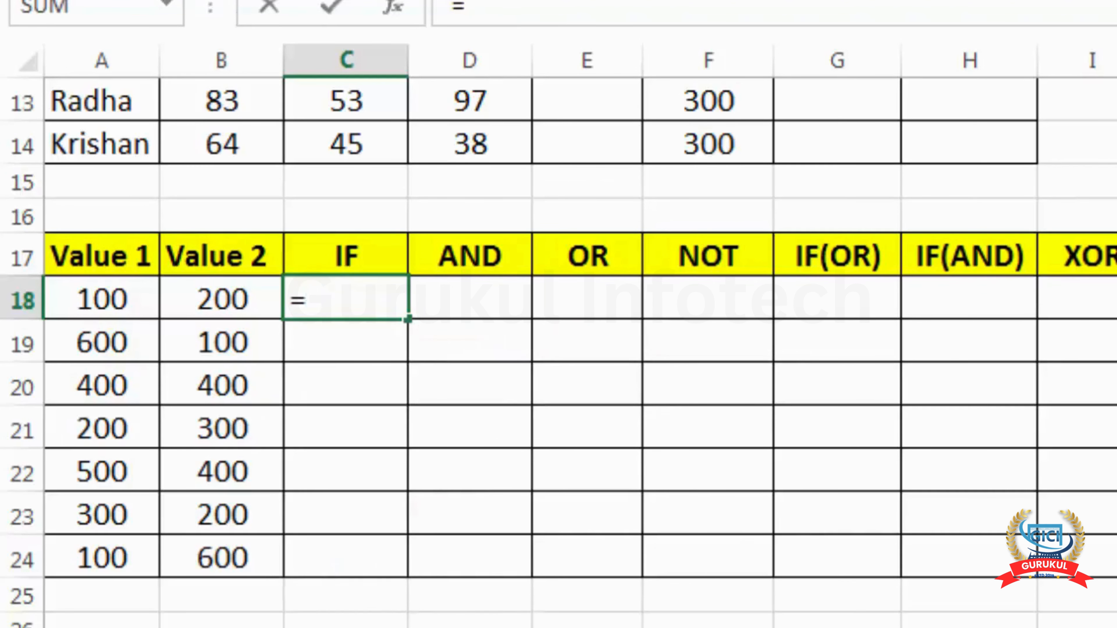
Enter the formula =A18<200 in C18 and fill it down through C24
click(66, 301)
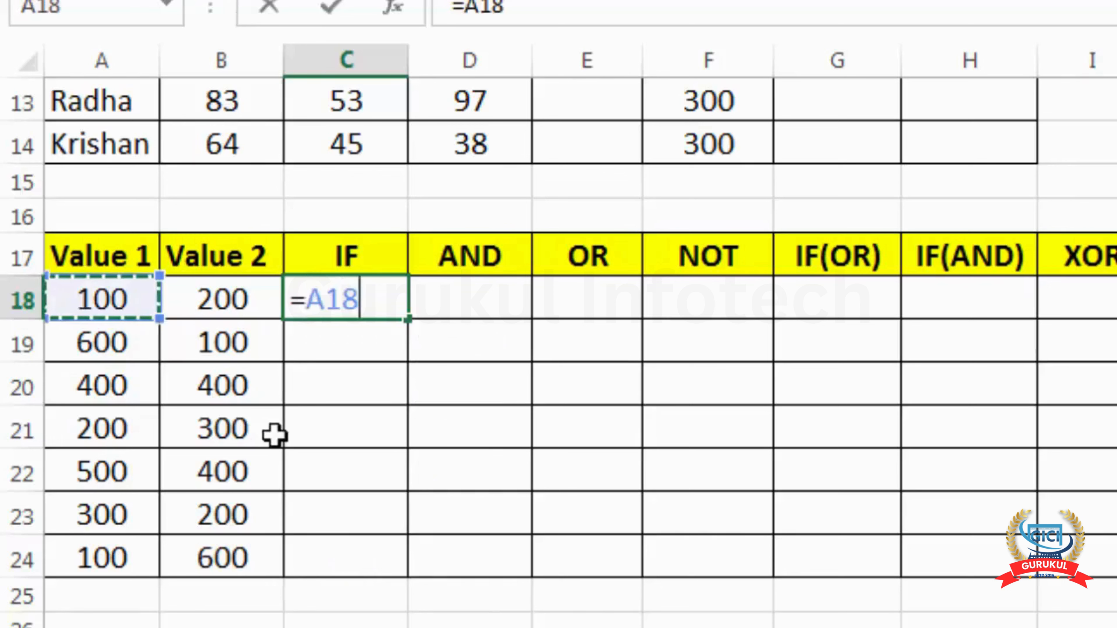
text(<)
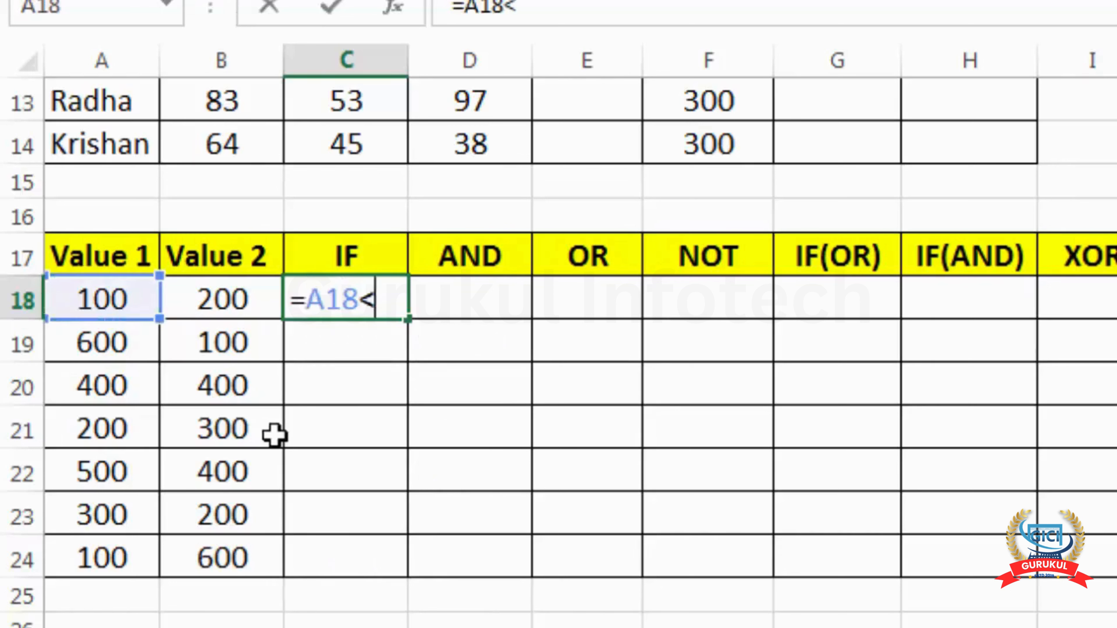
text(200)
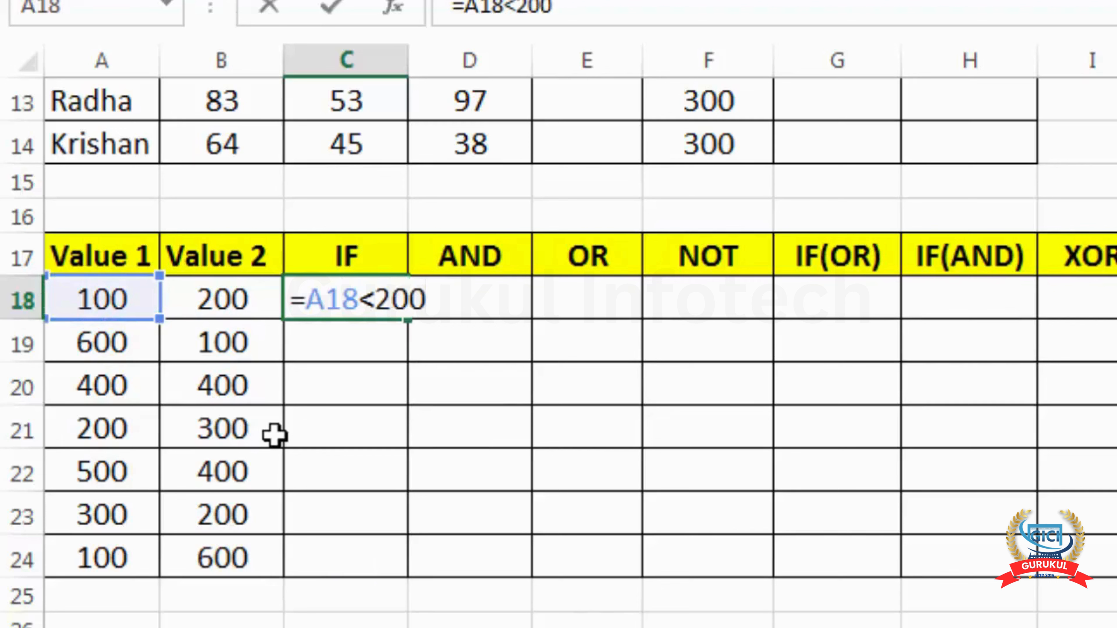
key(Return)
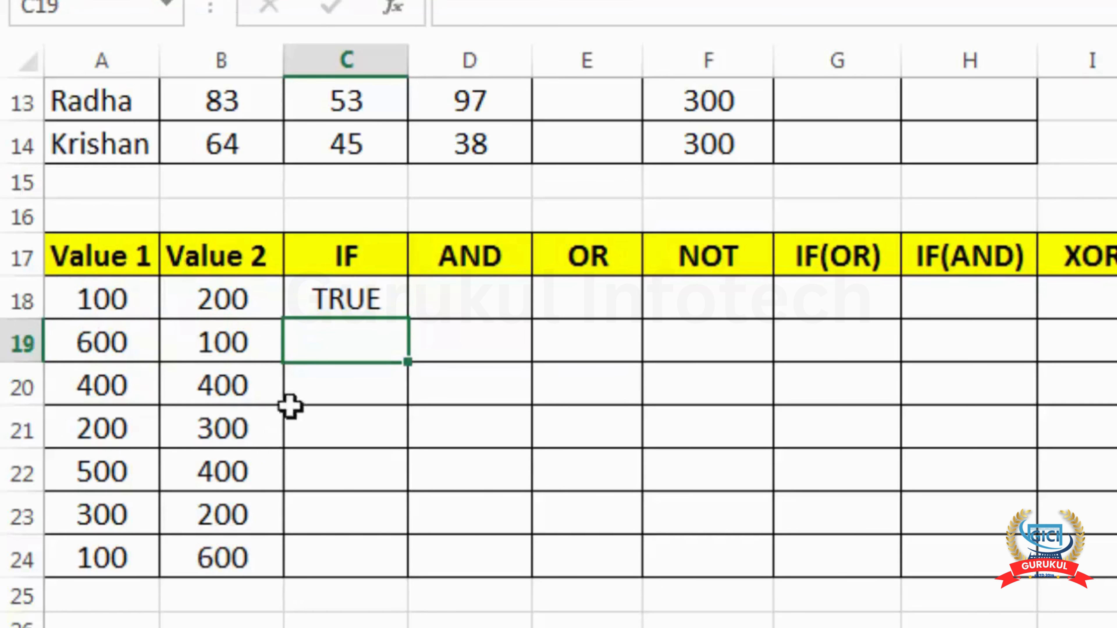
click(334, 299)
drag(411, 321, 406, 578)
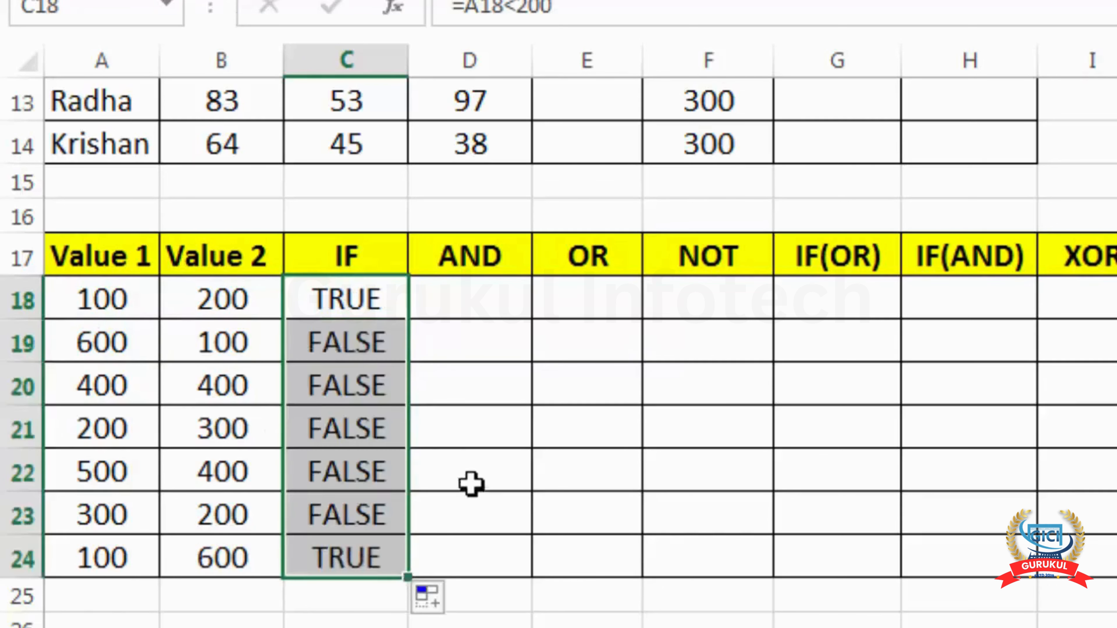
Check the comparison results in the IF column, then clear the formulas from C18:C24
click(338, 552)
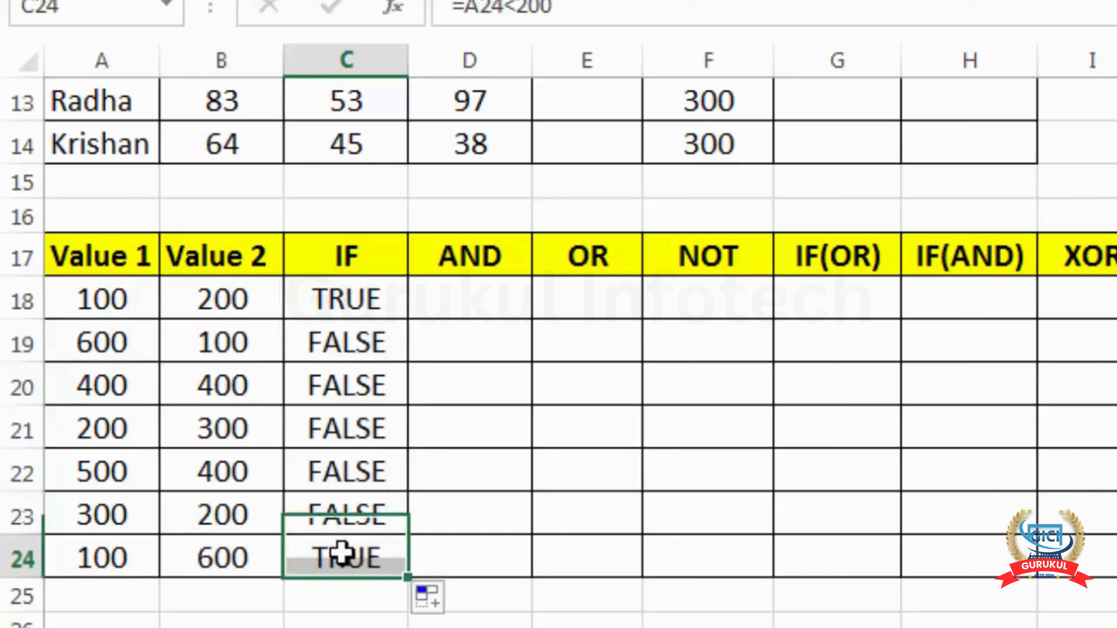
click(342, 294)
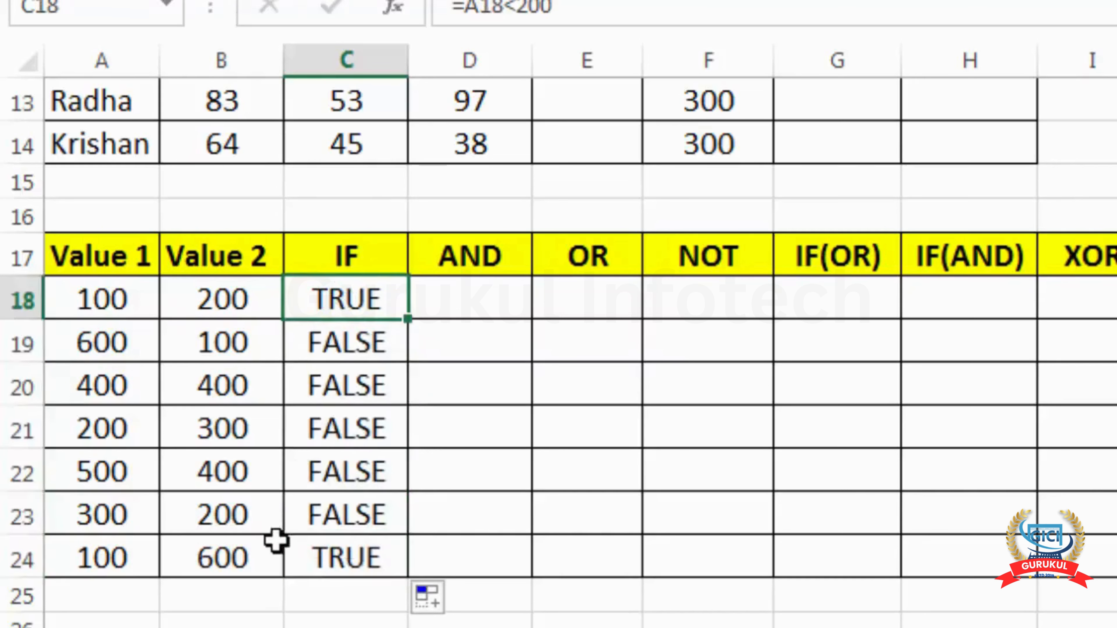
click(345, 565)
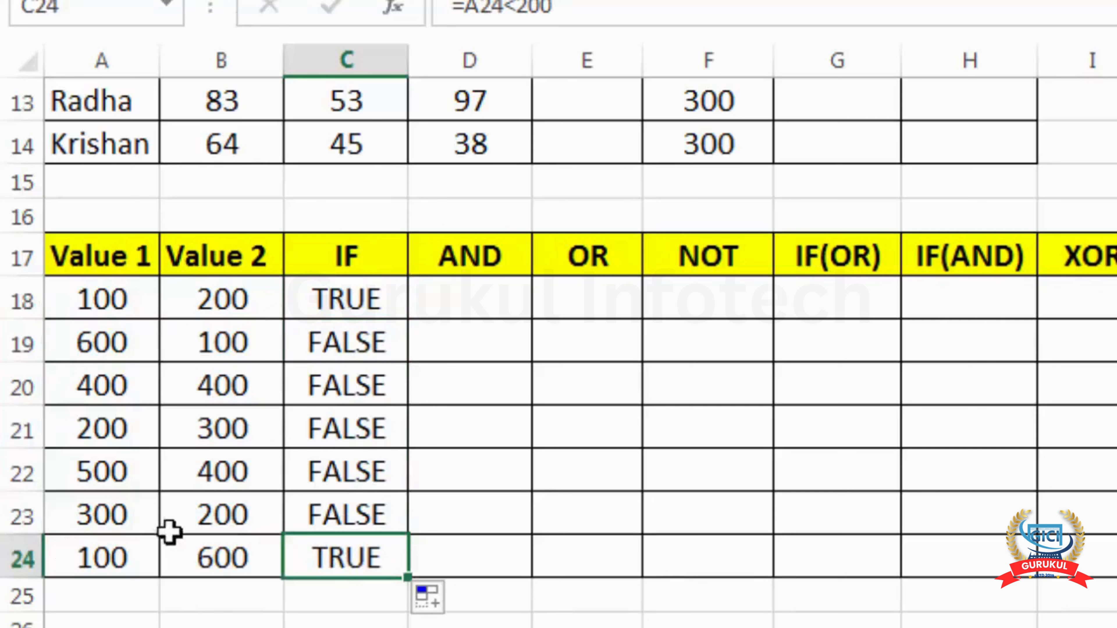
drag(304, 347, 322, 515)
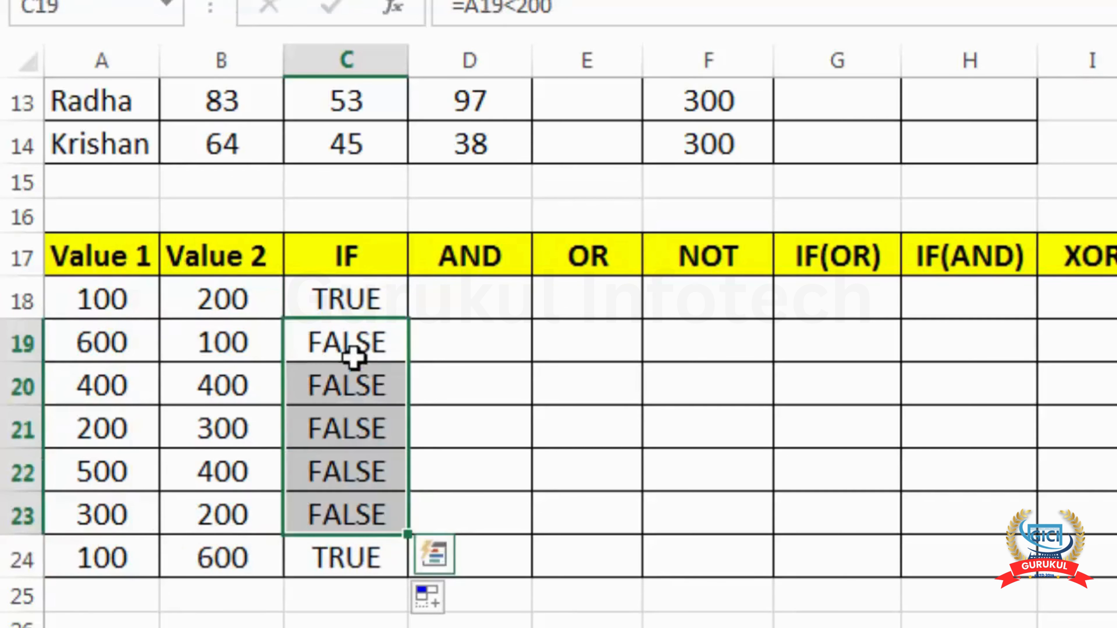
drag(356, 308, 363, 535)
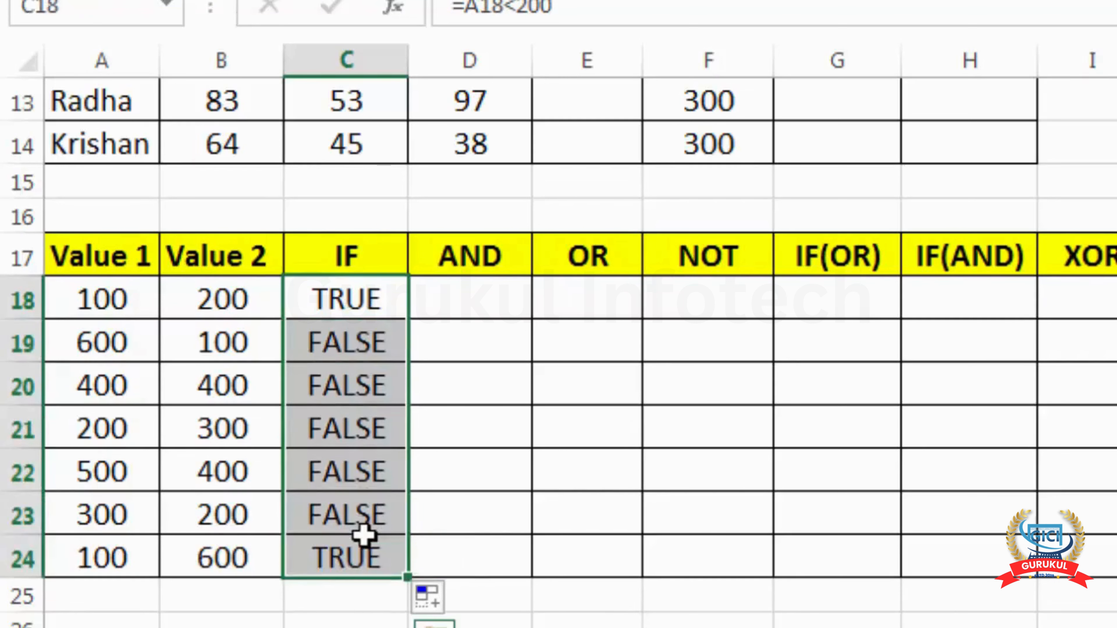
key(Delete)
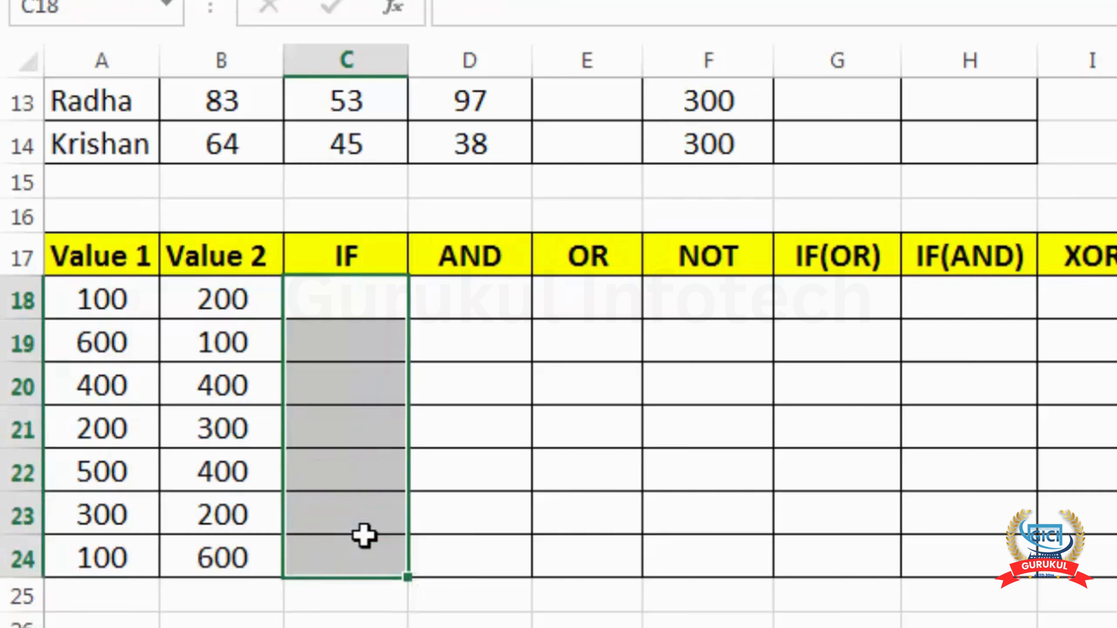
Try to enter =IF(A18<200) in C18, giving the IF function only its logical test
key(Down)
key(Up)
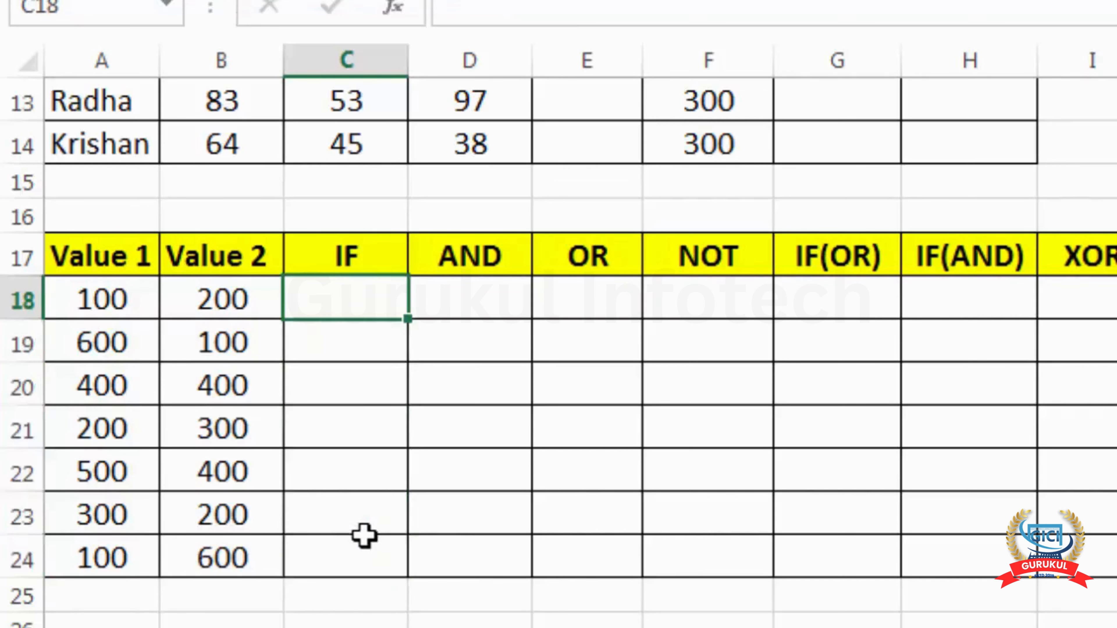
text(=IF()
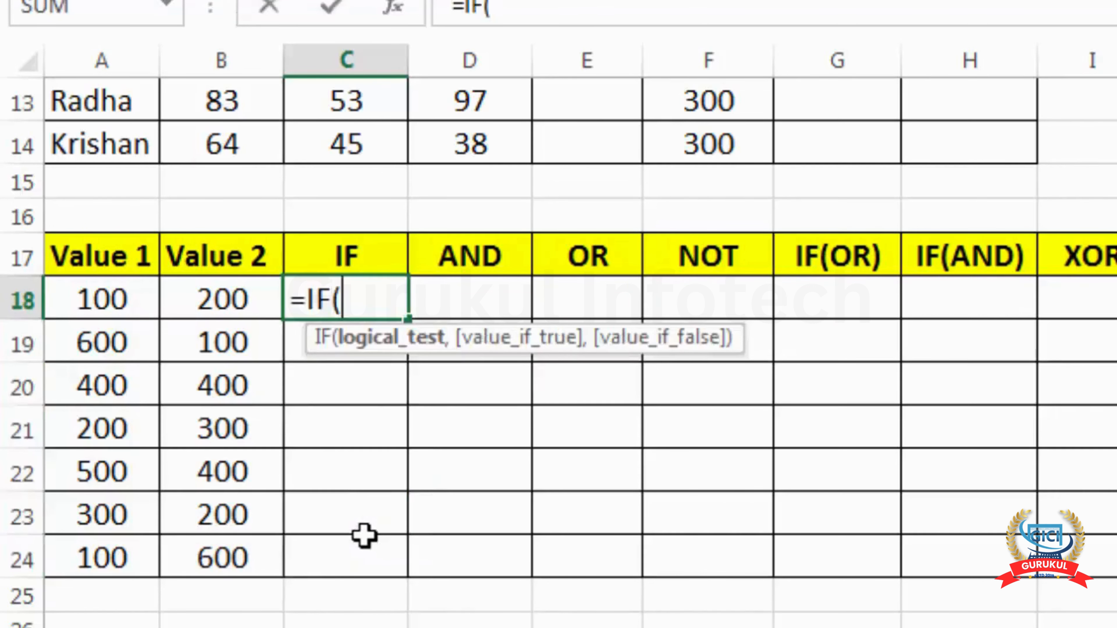
click(96, 288)
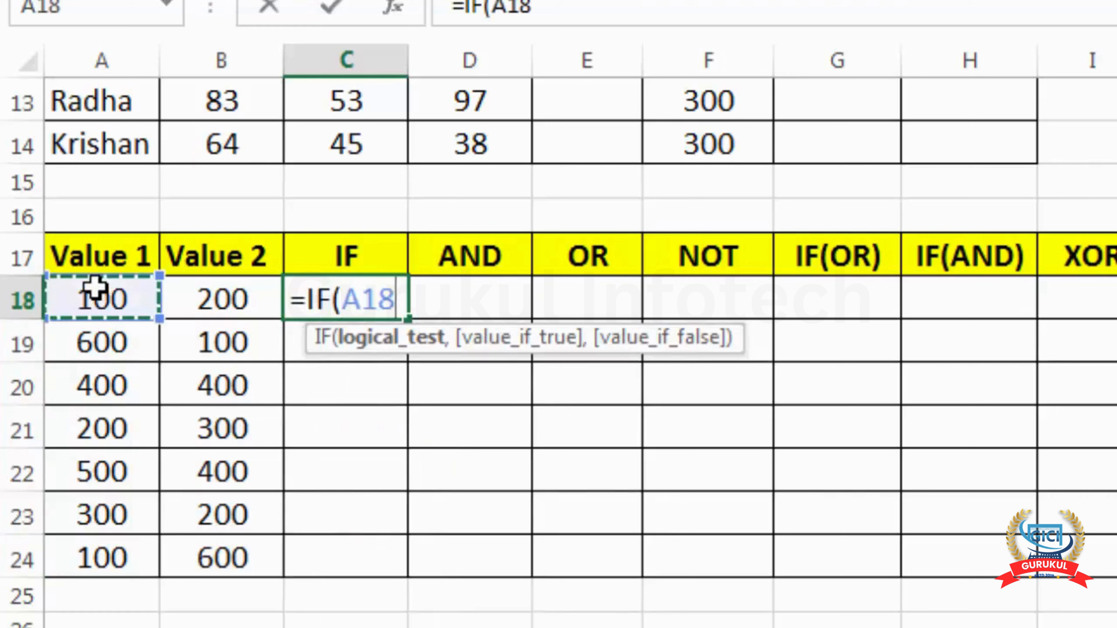
text(<)
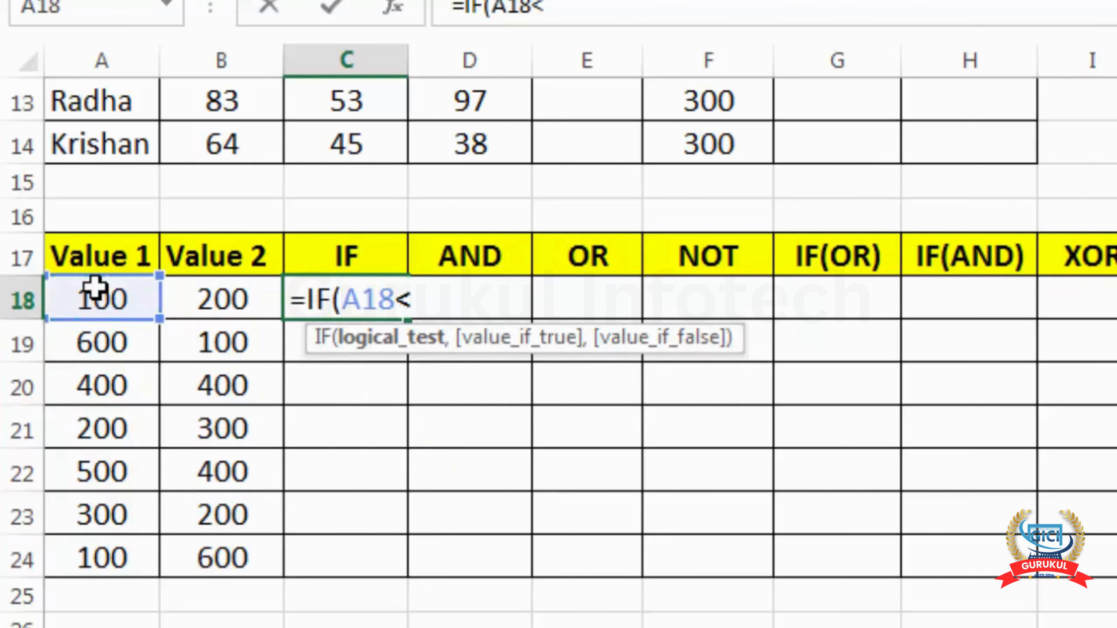
text(200)
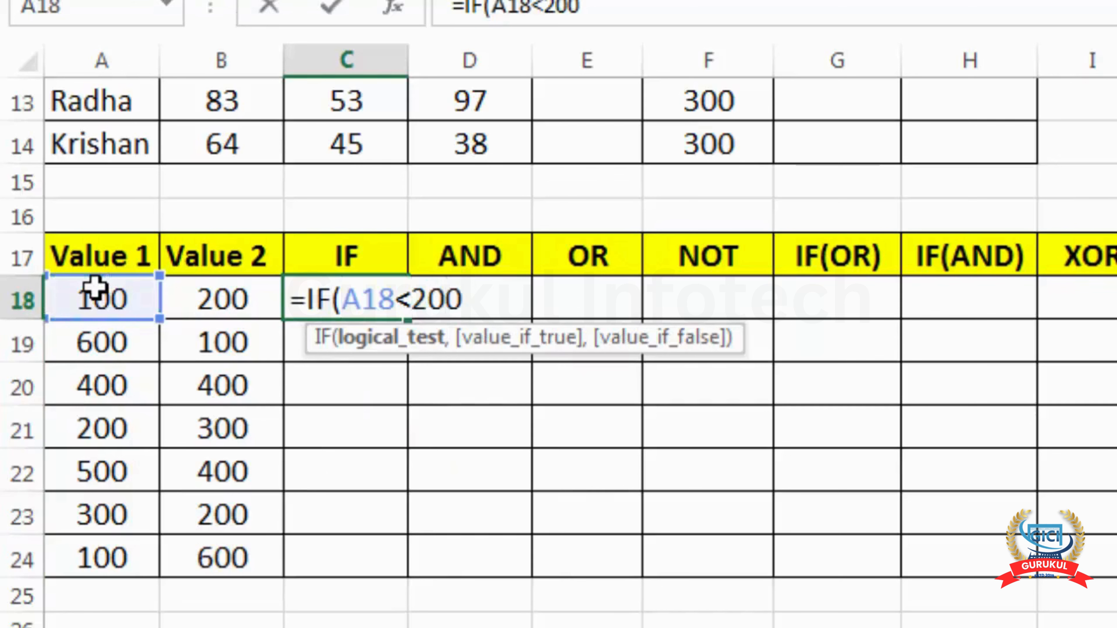
text())
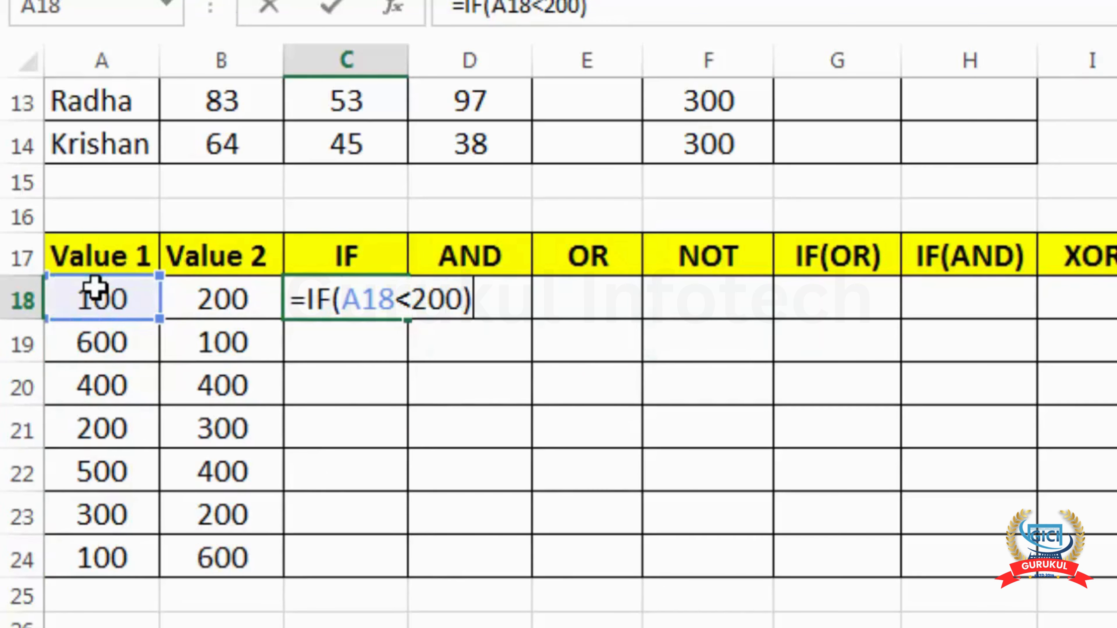
key(Return)
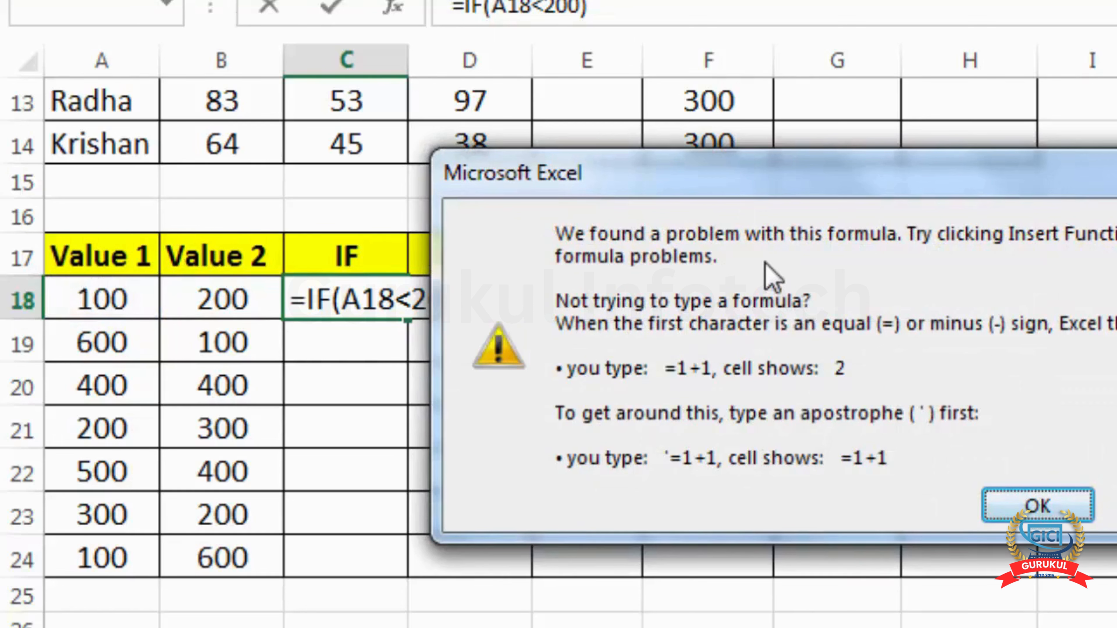
click(1038, 505)
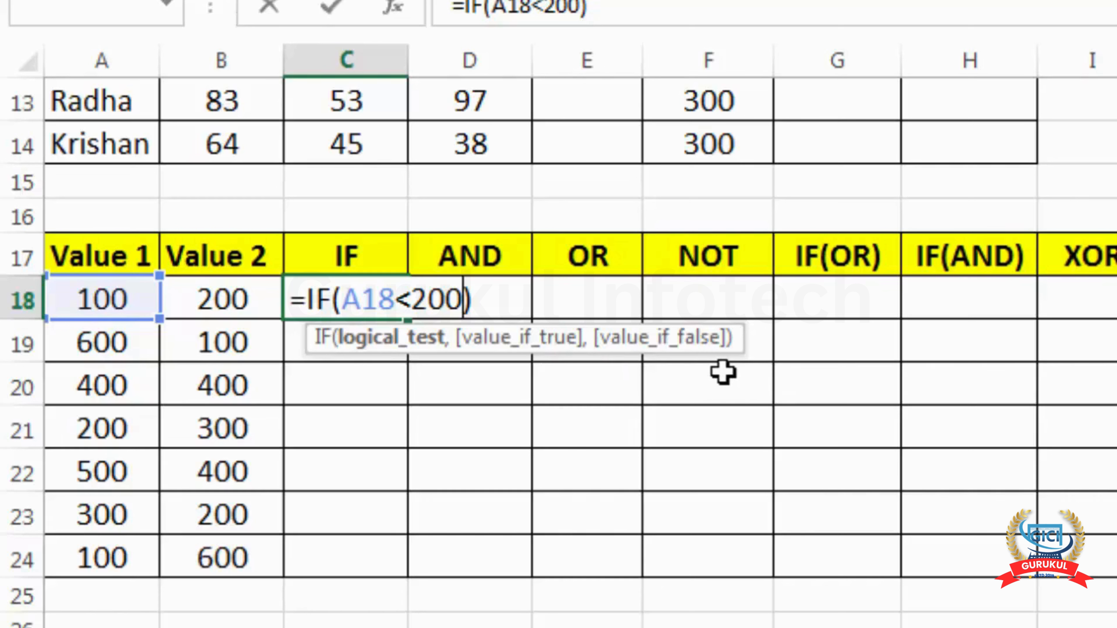
Complete the C18 formula as =IF(A18<200,"RIGHT","WRONG") and fill it down through C24
text(,)
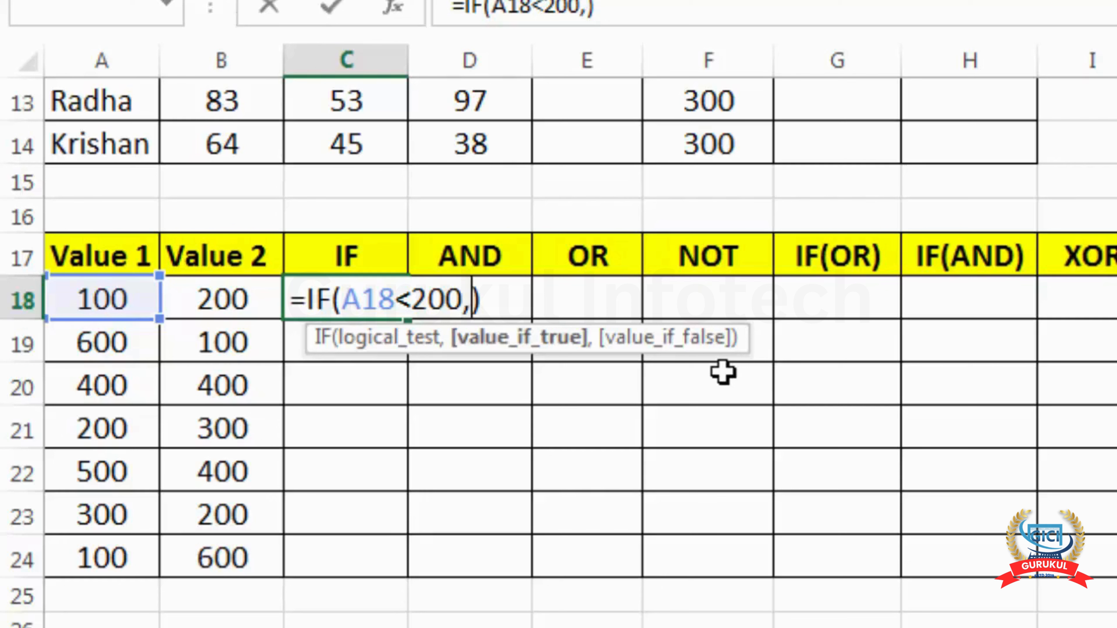
text(")
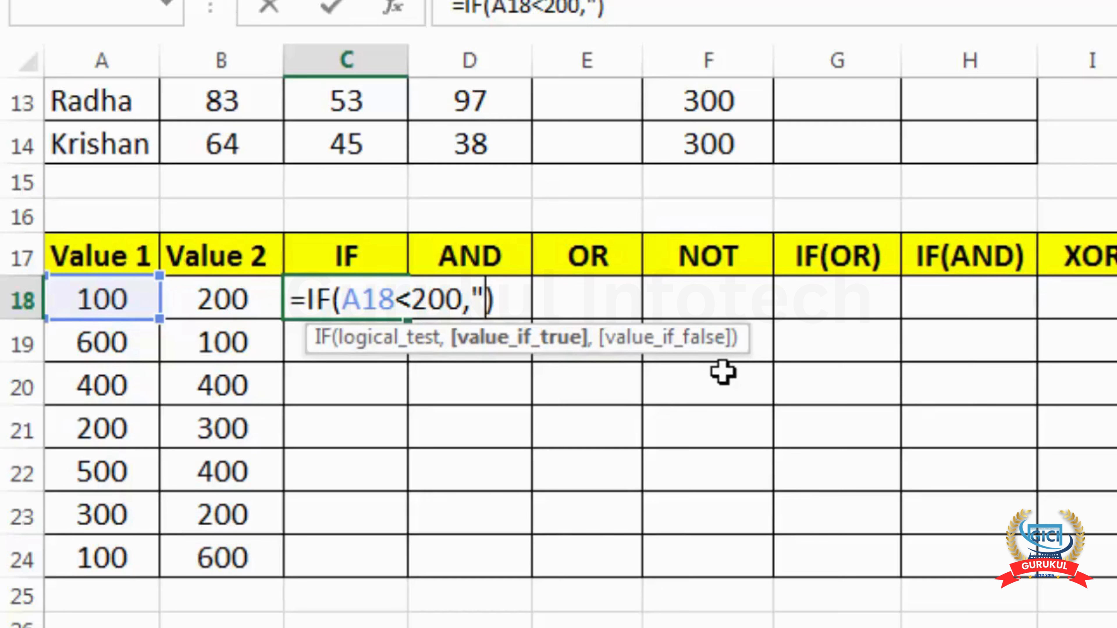
text(RIGHT")
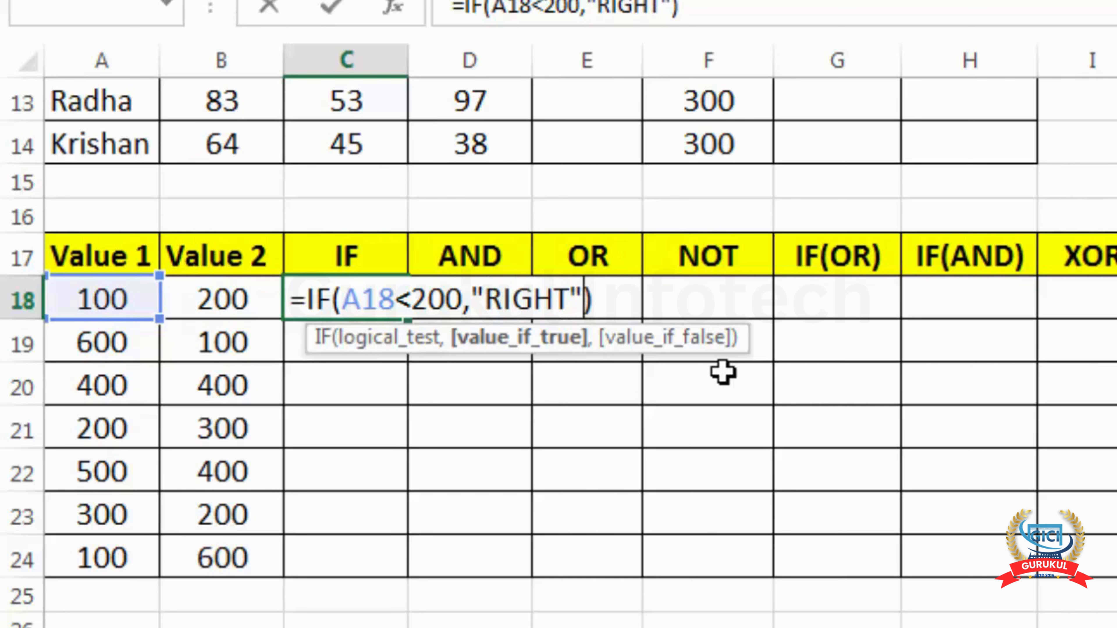
text(,"WRON)
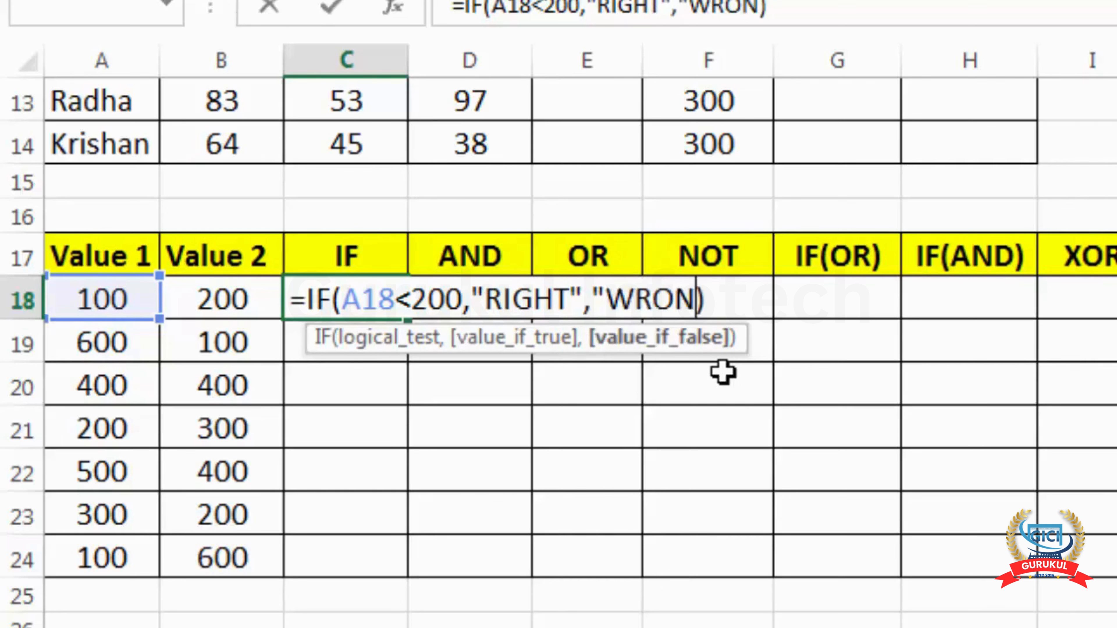
text(G")
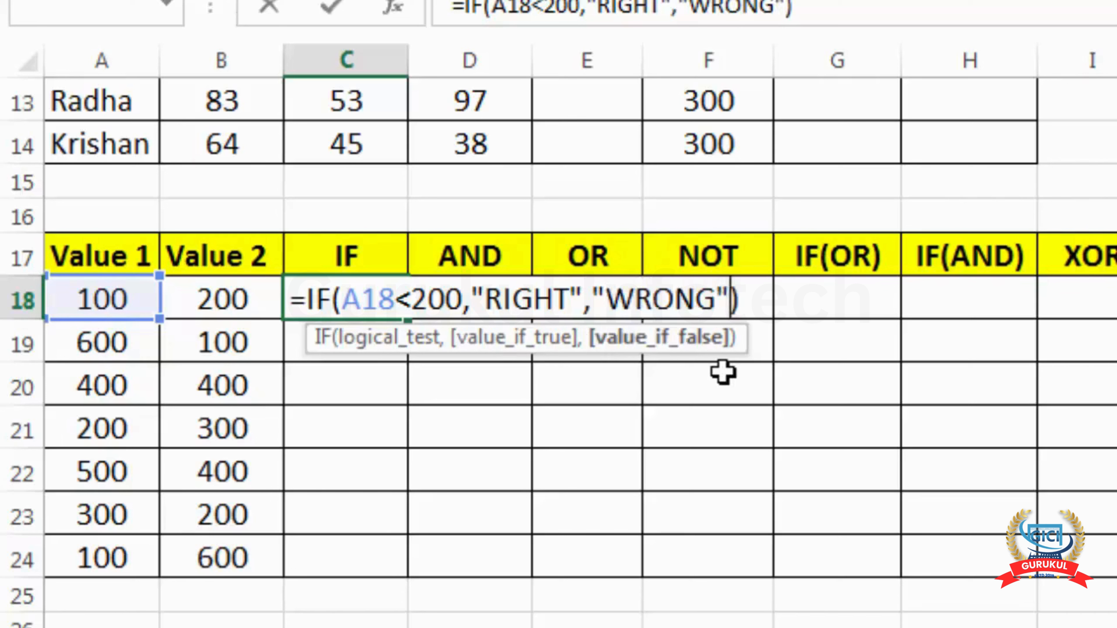
key(Return)
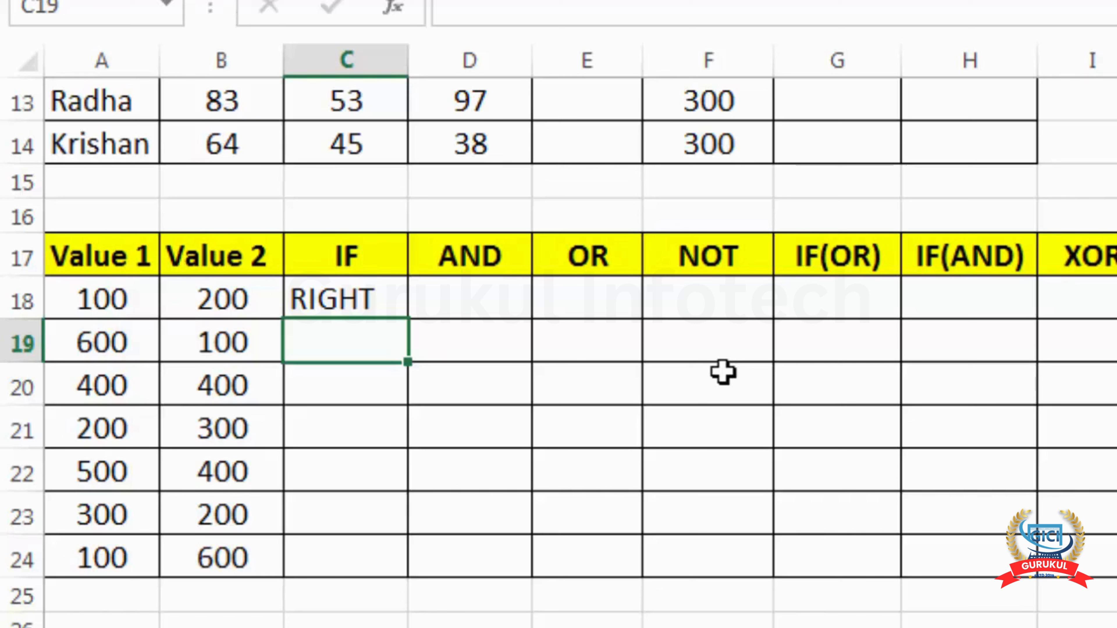
key(Up)
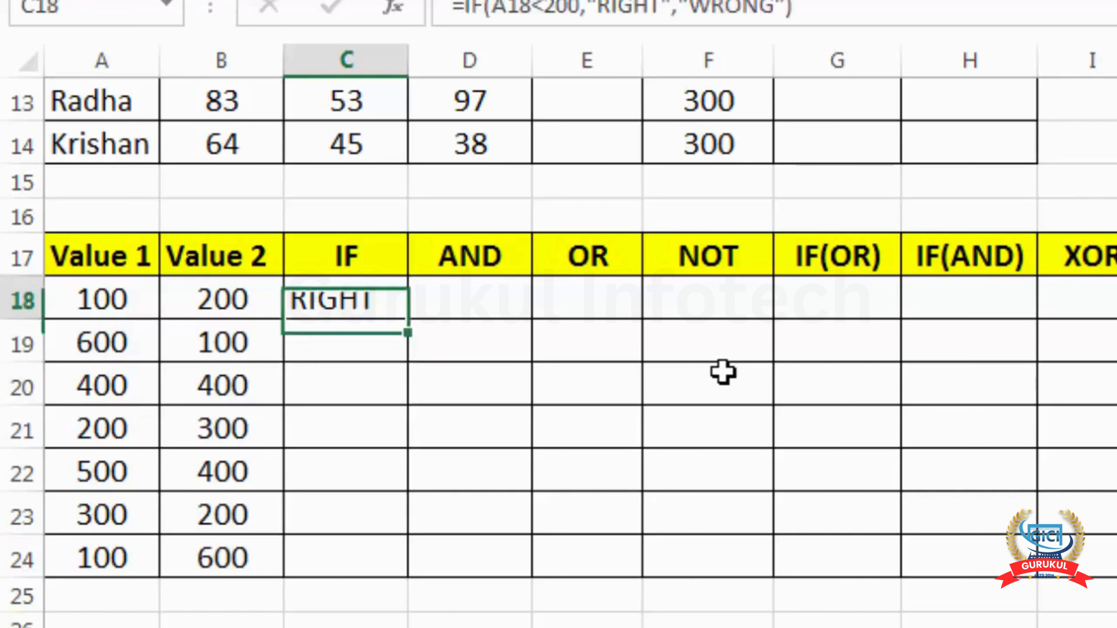
drag(408, 319, 407, 558)
Start an AND formula in D18, the first cell of the AND column
click(470, 299)
text(=AND()
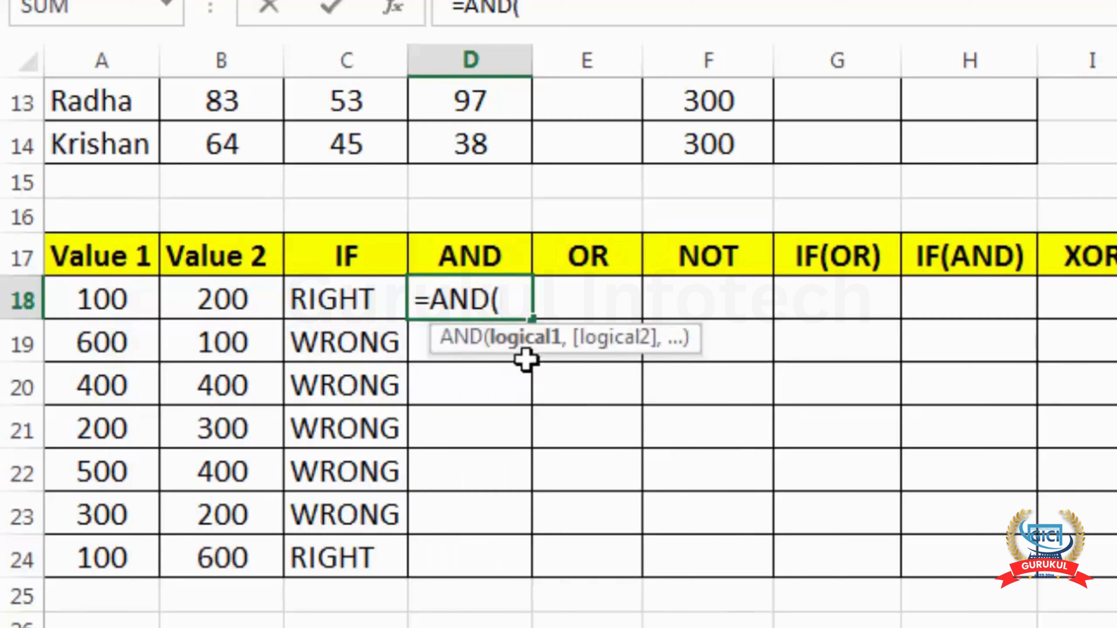